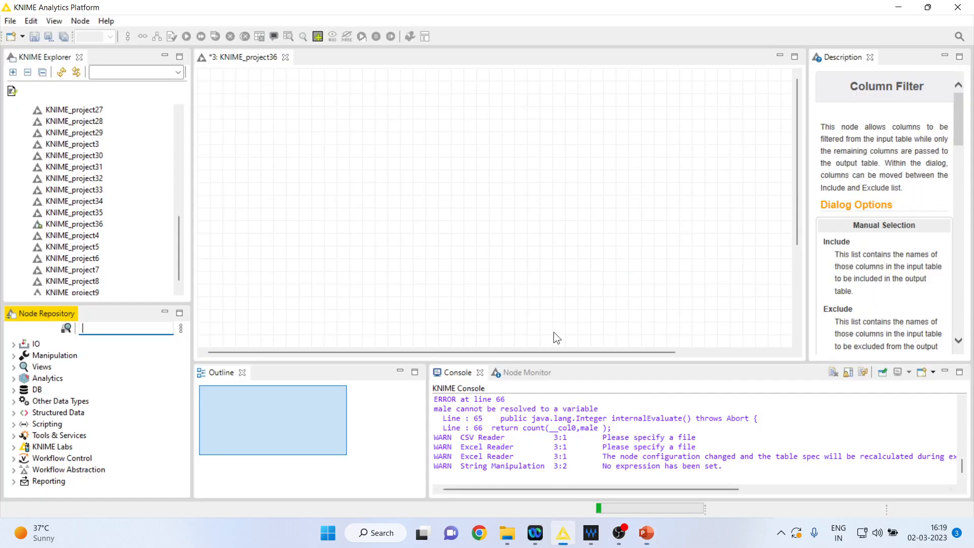
Add an Excel Reader node from IO > Read and move it to the canvas top-left
{"action": "left_click", "coordinate": [14, 345]}
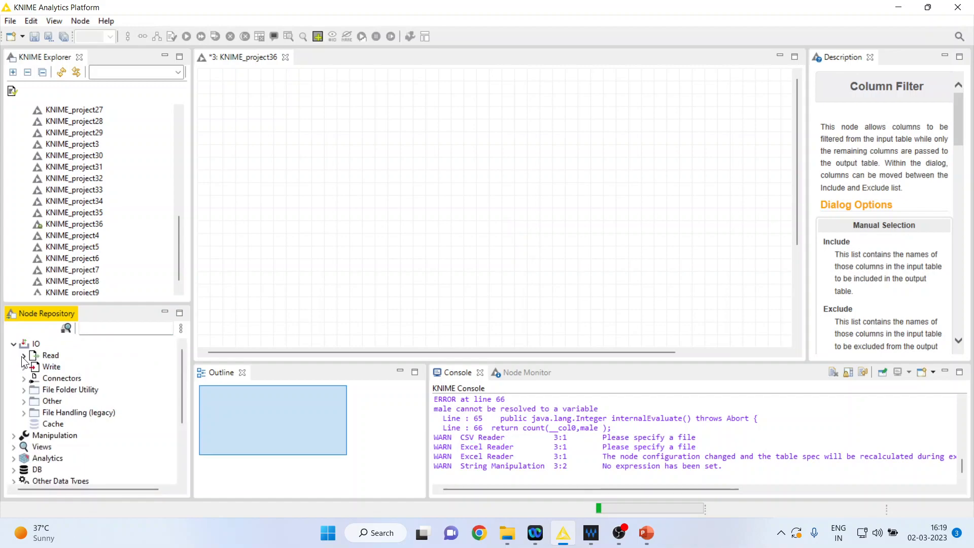
{"action": "left_click", "coordinate": [23, 356]}
{"action": "double_click", "coordinate": [73, 355]}
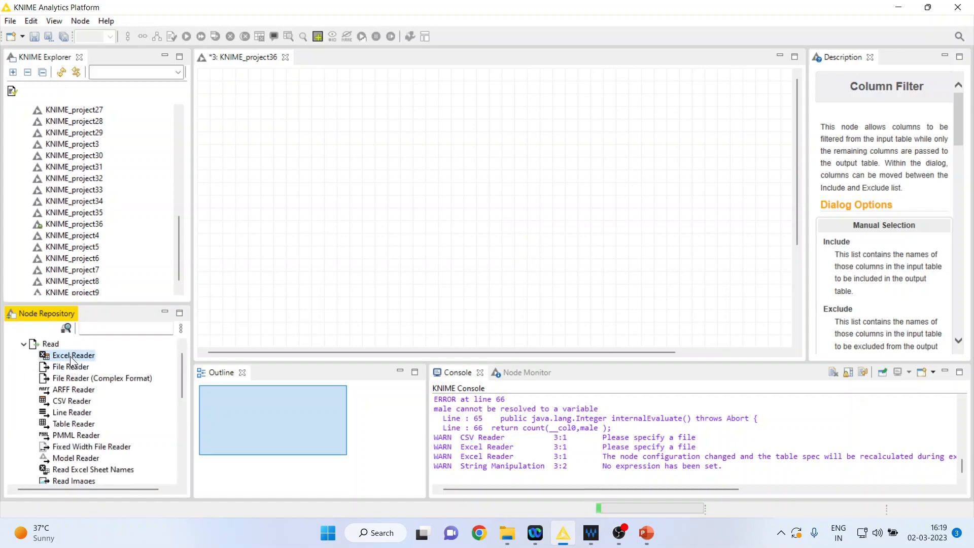
{"action": "left_click_drag", "start_coordinate": [494, 208], "coordinate": [265, 118]}
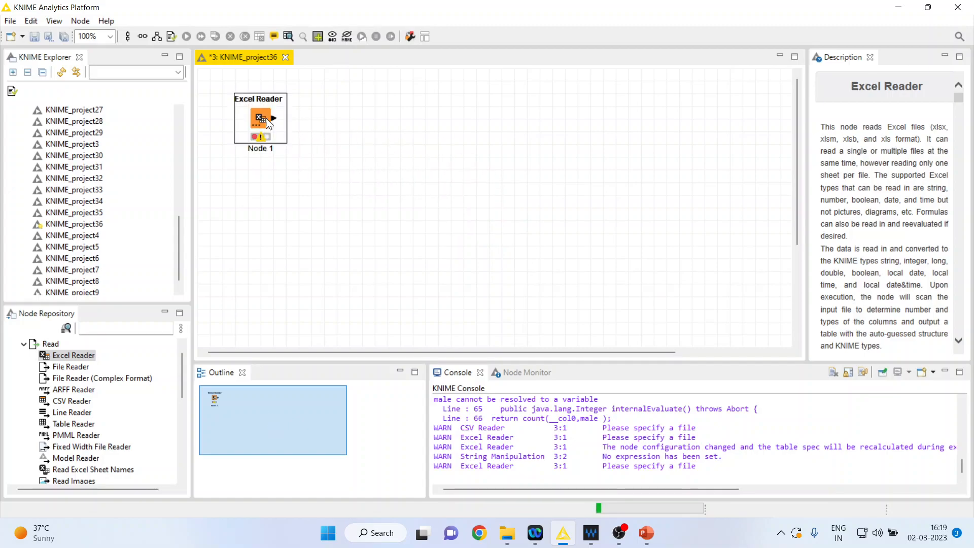
From the Excel Reader settings, browse into D: > Research Methodology for the input file
{"action": "double_click", "coordinate": [266, 118]}
{"action": "left_click", "coordinate": [670, 125]}
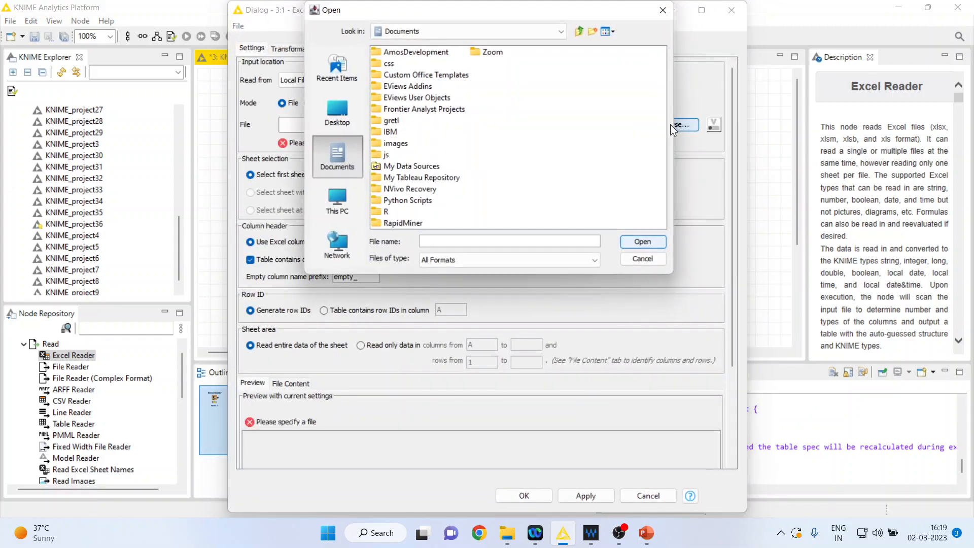
{"action": "left_click", "coordinate": [562, 32]}
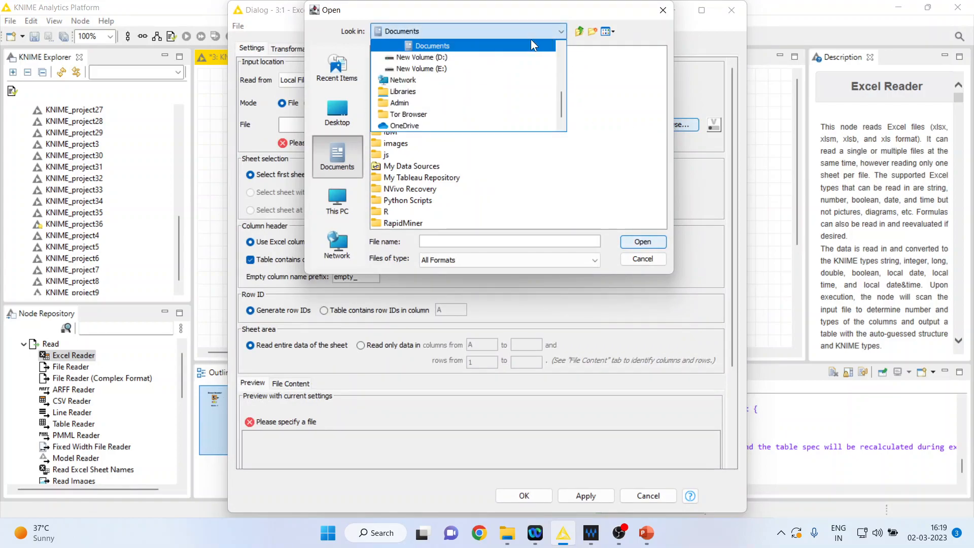
{"action": "left_click", "coordinate": [481, 66]}
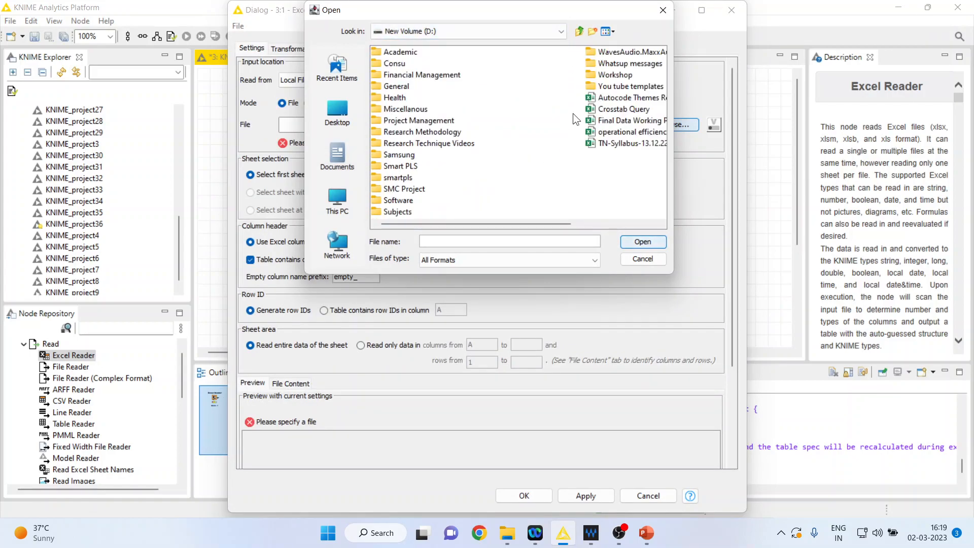
{"action": "left_click", "coordinate": [451, 134]}
{"action": "double_click", "coordinate": [450, 131]}
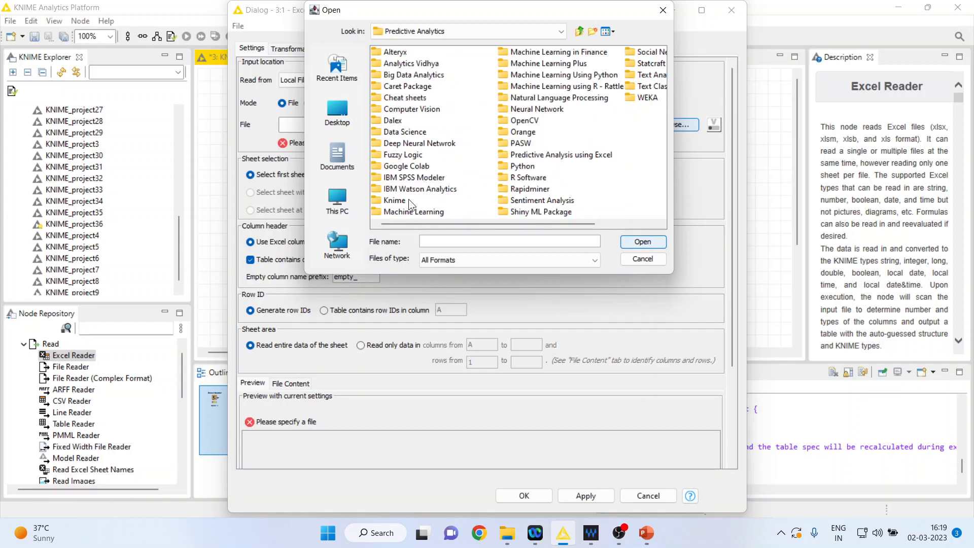
Choose customer-churn-data.xlsx in Knime > Data as the file and apply the reader settings
{"action": "double_click", "coordinate": [410, 201]}
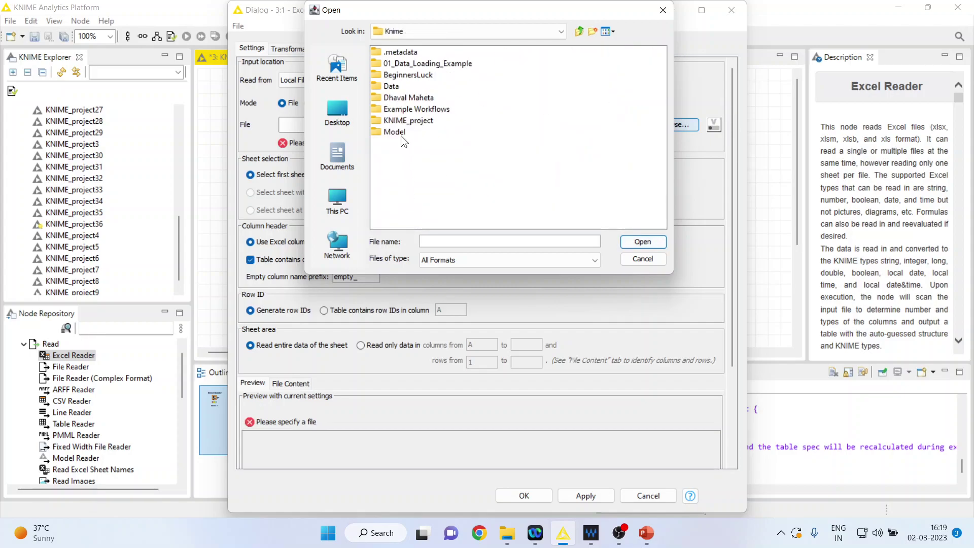
{"action": "double_click", "coordinate": [393, 87]}
{"action": "left_click", "coordinate": [407, 88]}
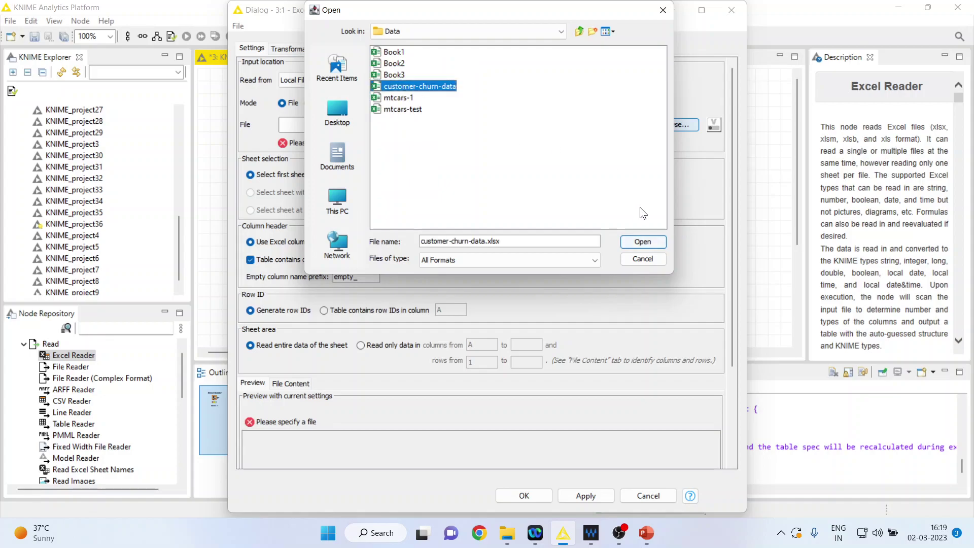
{"action": "left_click", "coordinate": [644, 242]}
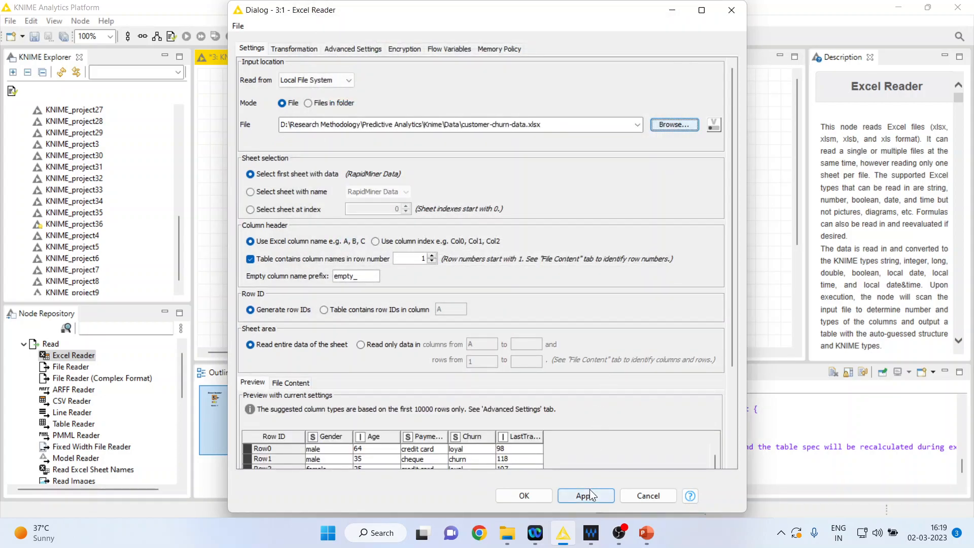
{"action": "left_click", "coordinate": [586, 496]}
{"action": "left_click", "coordinate": [525, 496]}
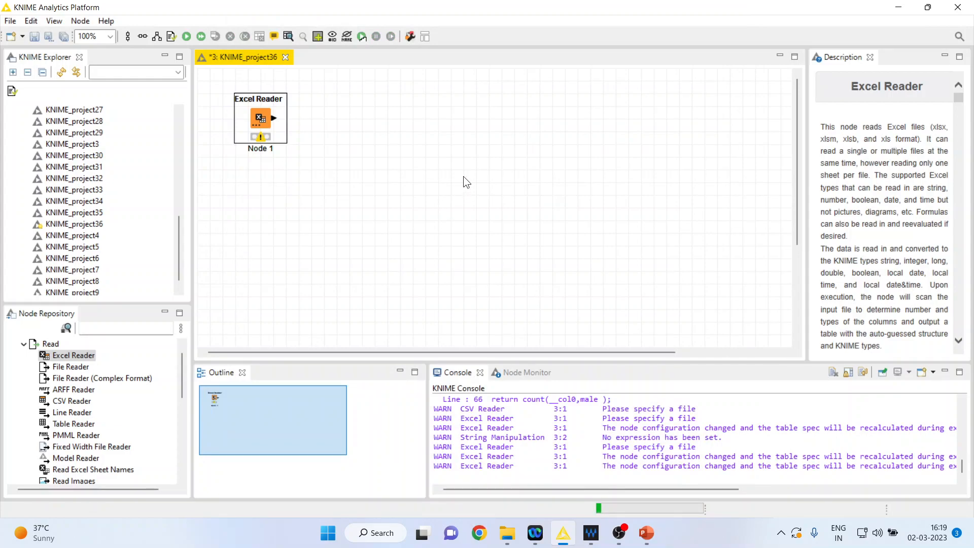
Execute the Excel Reader and inspect its 996-row output table, then close it
{"action": "right_click", "coordinate": [271, 119]}
{"action": "left_click", "coordinate": [310, 141]}
{"action": "right_click", "coordinate": [261, 119]}
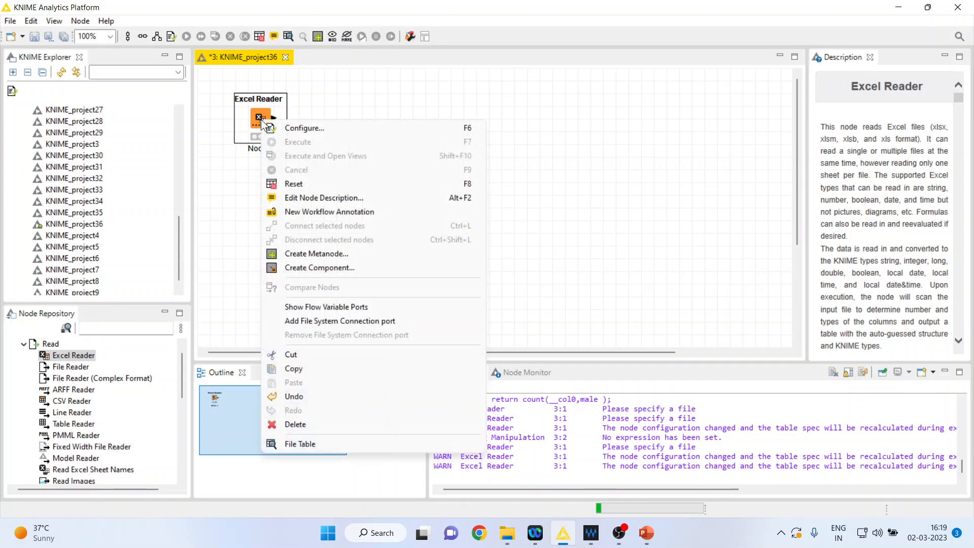
{"action": "left_click", "coordinate": [317, 444]}
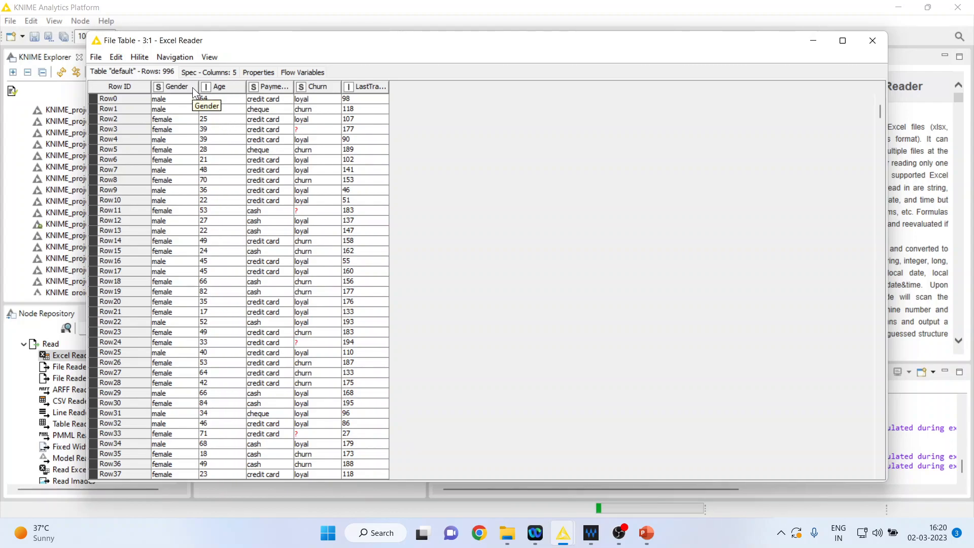
{"action": "left_click", "coordinate": [869, 44]}
Search 'column fi', add a Column Filter after the Excel Reader and configure it
{"action": "left_click", "coordinate": [93, 328]}
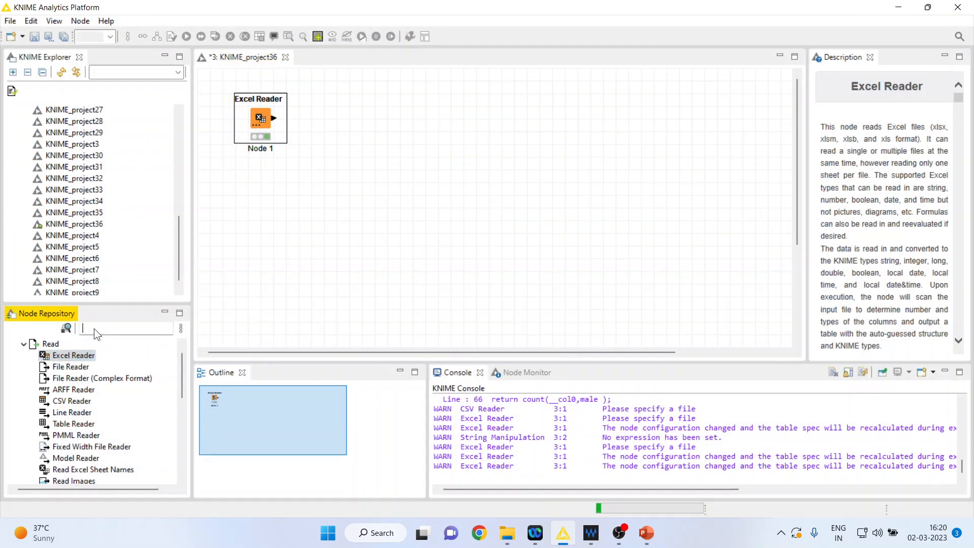
{"action": "type", "text": "colum"}
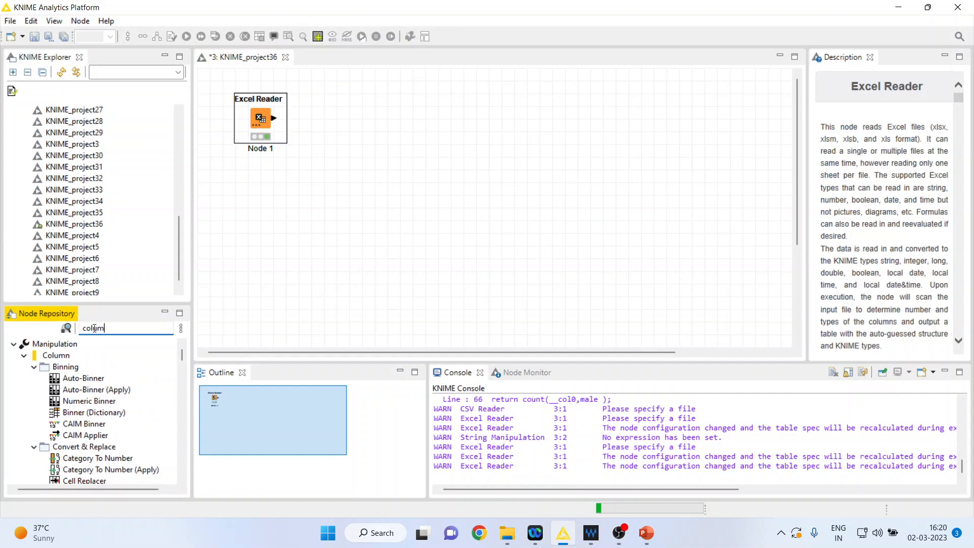
{"action": "type", "text": "n fi"}
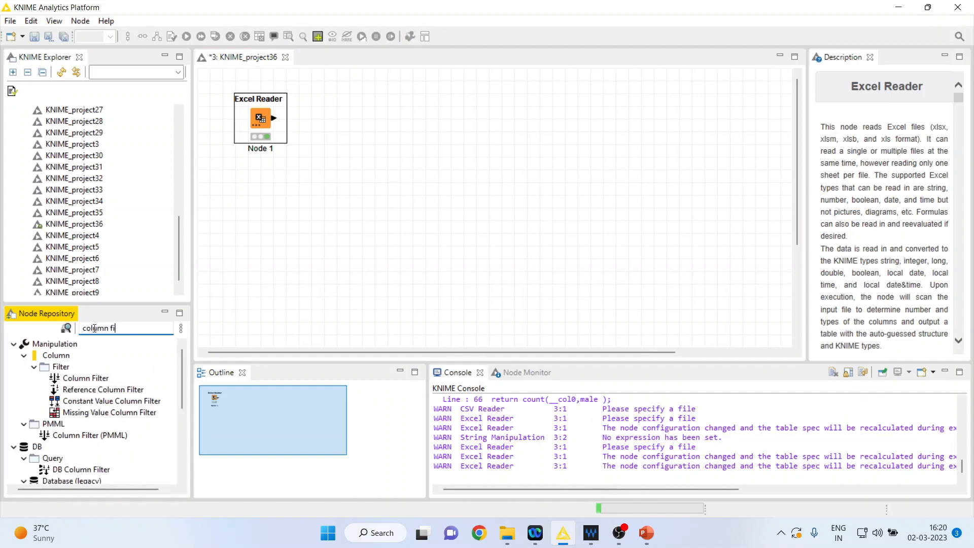
{"action": "double_click", "coordinate": [85, 378]}
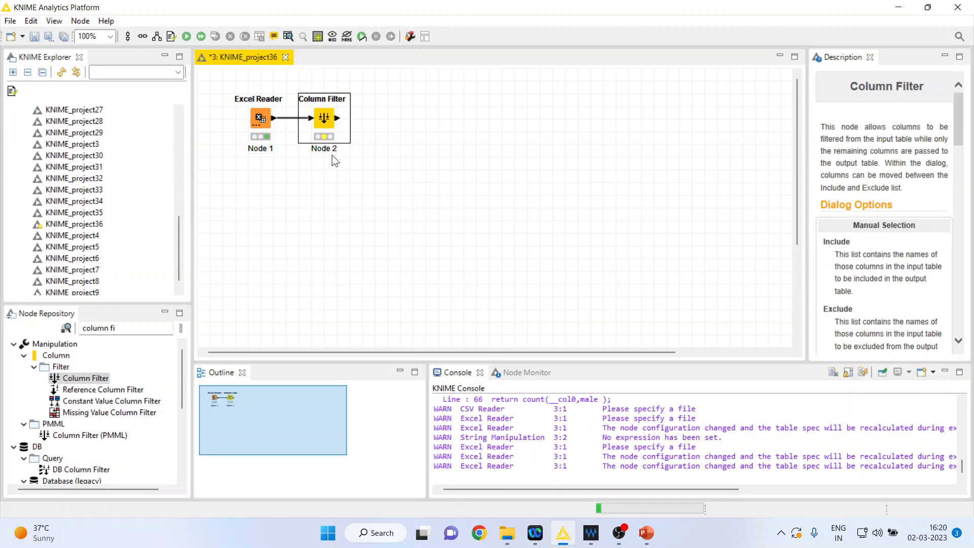
{"action": "right_click", "coordinate": [323, 126]}
{"action": "left_click", "coordinate": [361, 126]}
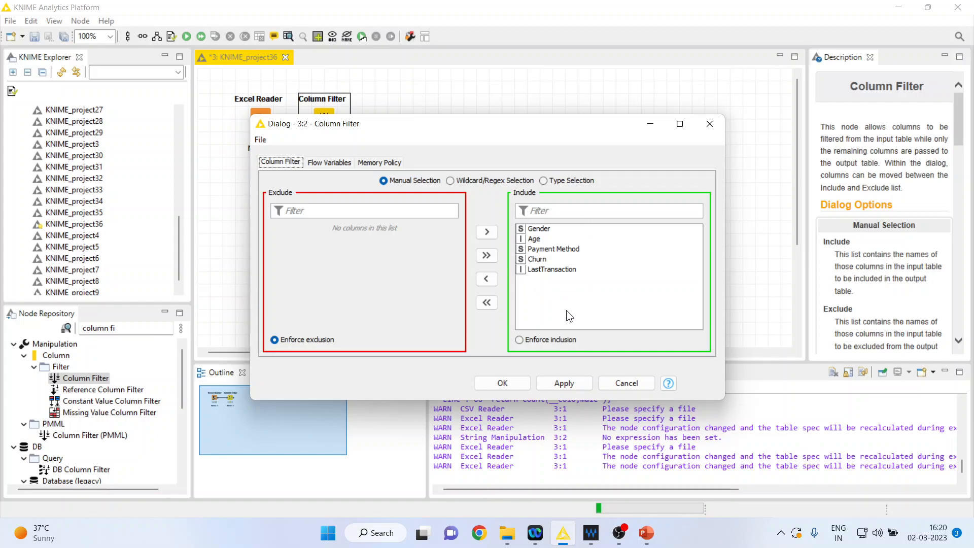
Exclude all columns, keep only Gender and Age, and confirm the filter
{"action": "left_click", "coordinate": [489, 303]}
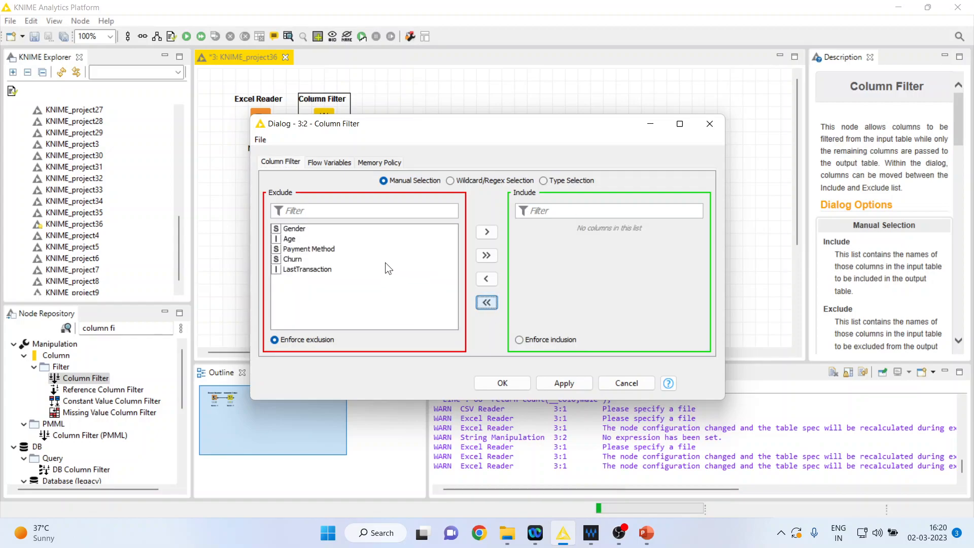
{"action": "left_click", "coordinate": [296, 228]}
{"action": "left_click", "coordinate": [487, 232]}
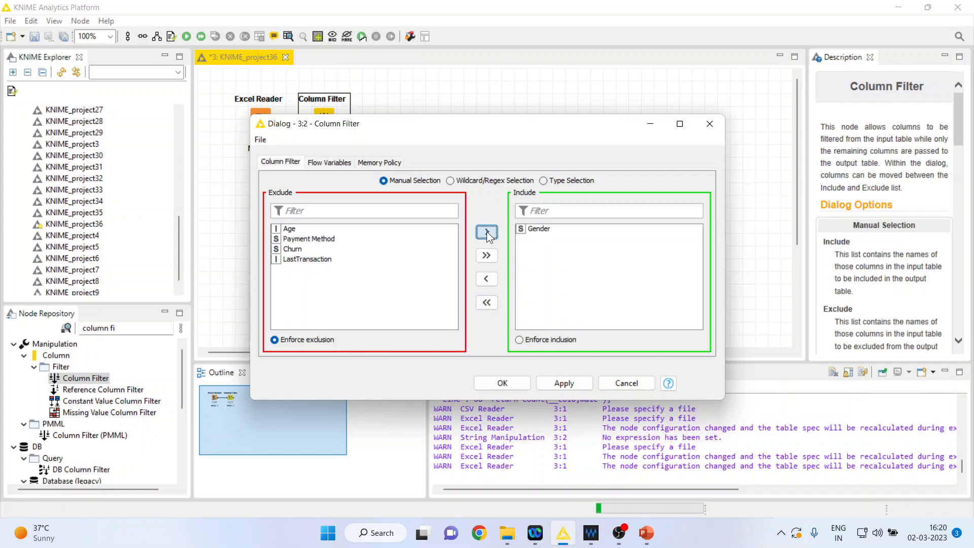
{"action": "left_click", "coordinate": [296, 230]}
{"action": "left_click", "coordinate": [488, 232]}
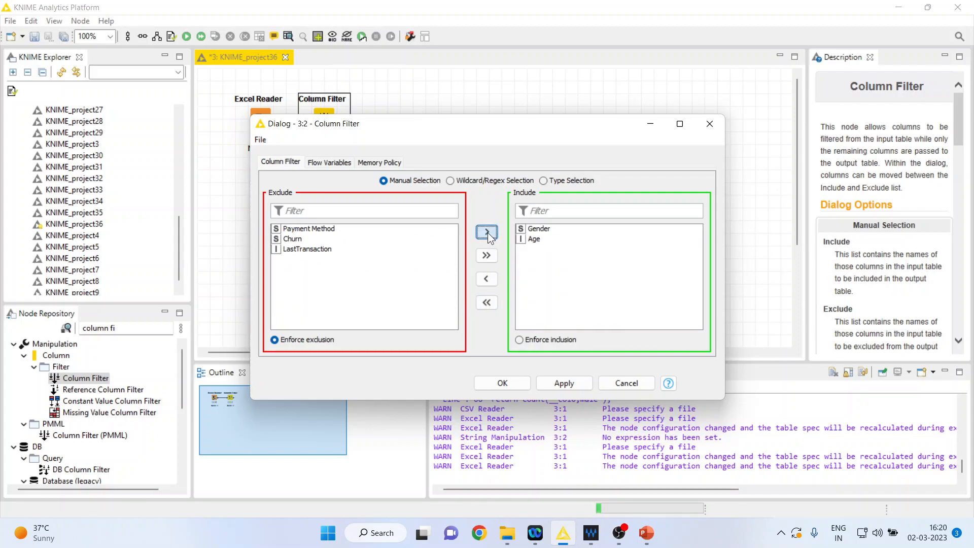
{"action": "left_click", "coordinate": [509, 384]}
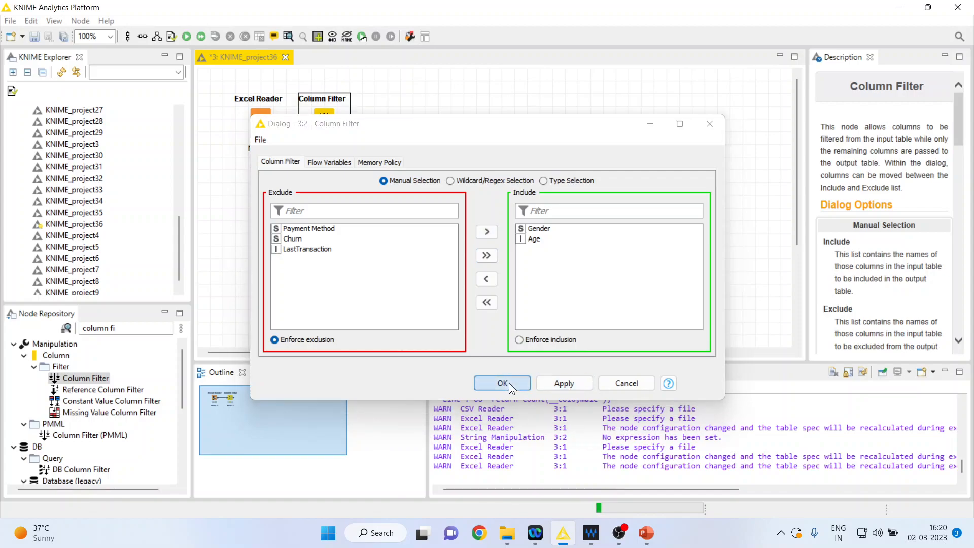
Execute the Column Filter and view its Gender/Age output of 996 rows, then close it
{"action": "right_click", "coordinate": [324, 127]}
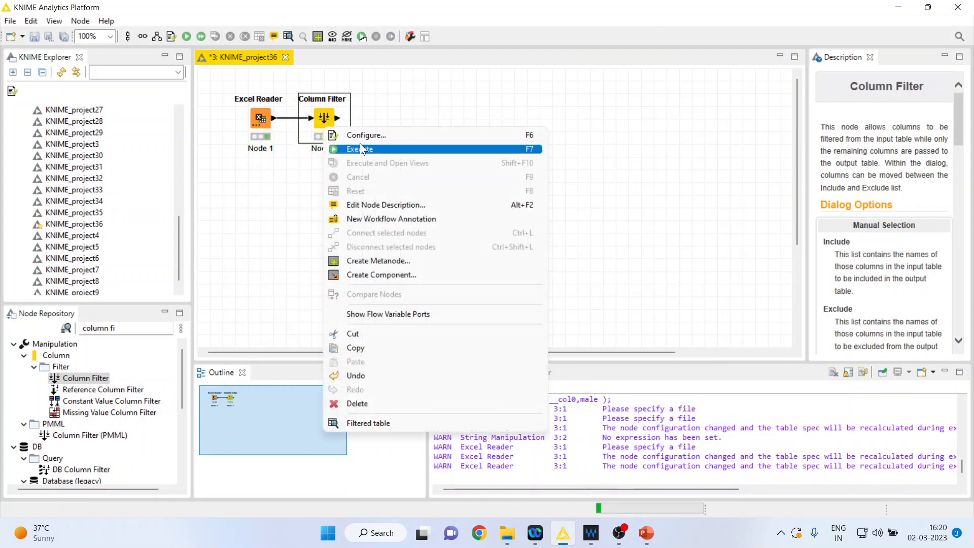
{"action": "left_click", "coordinate": [366, 148]}
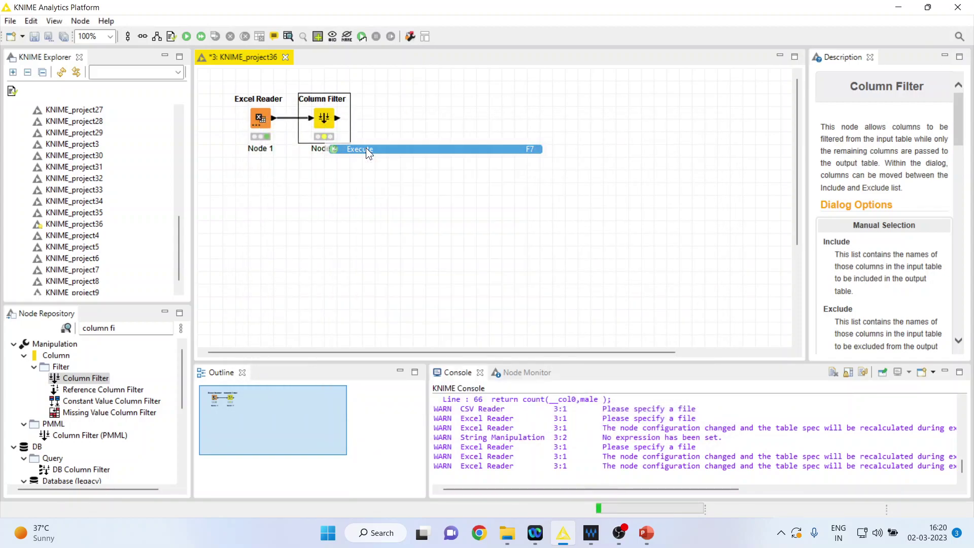
{"action": "right_click", "coordinate": [329, 123]}
{"action": "left_click", "coordinate": [425, 417]}
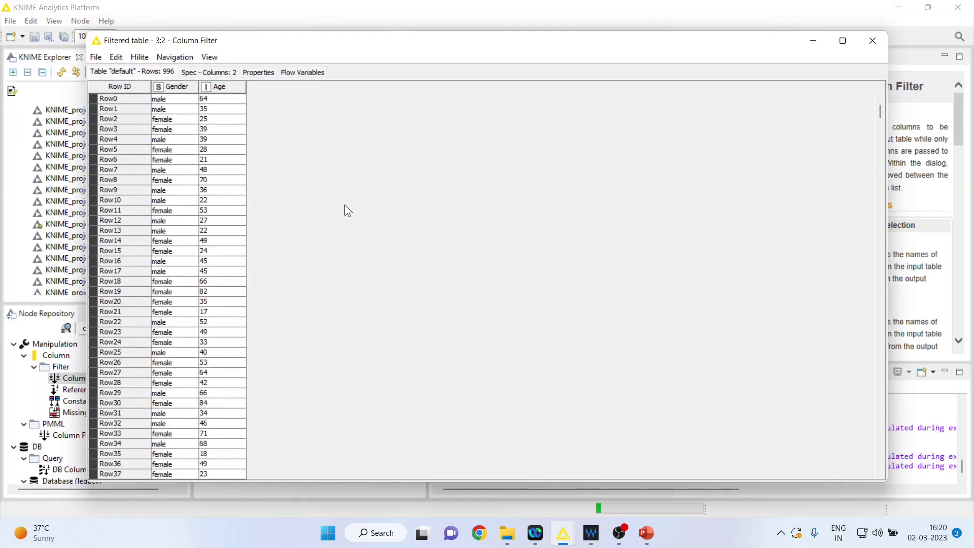
{"action": "left_click", "coordinate": [872, 41]}
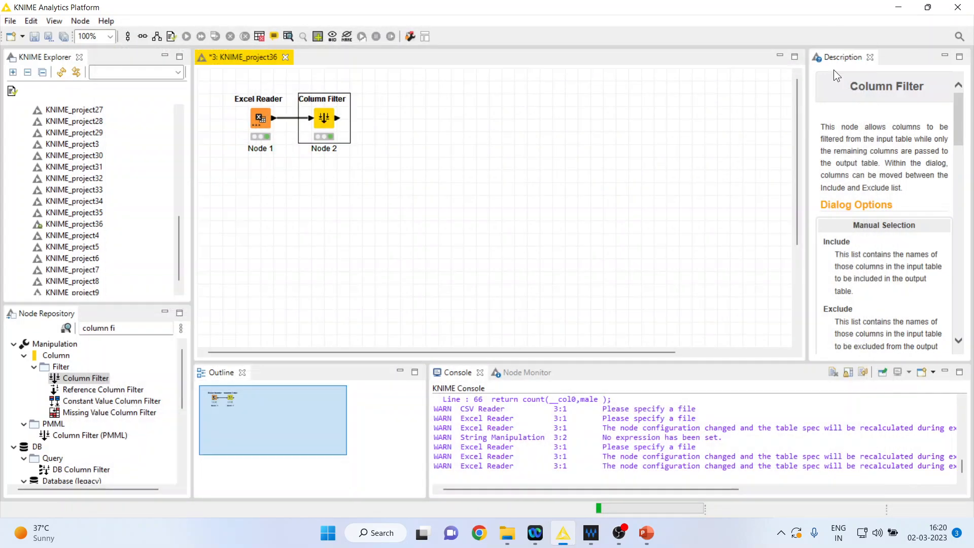
{"action": "mouse_move", "coordinate": [646, 532]}
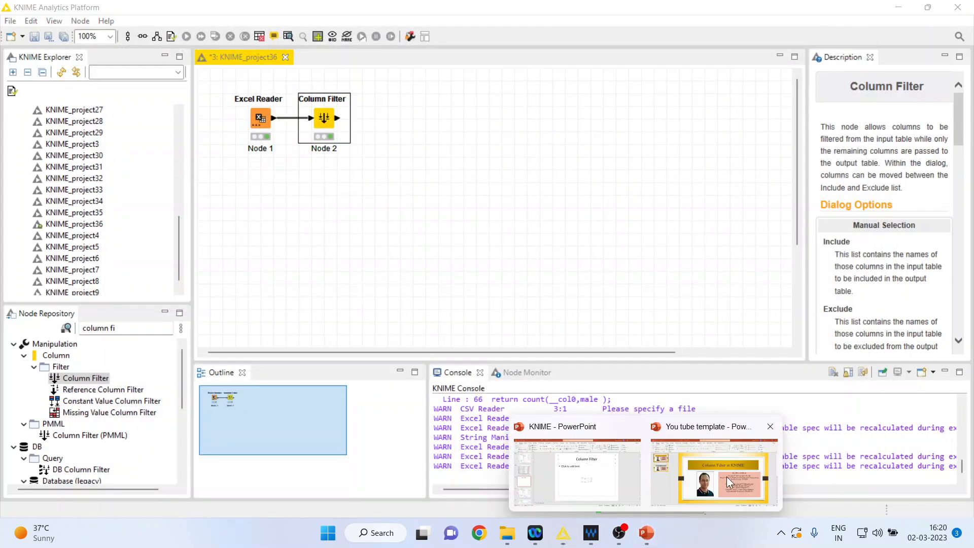
Switch to the 'You tube template' presentation and show slide 2, Thank You
{"action": "left_click", "coordinate": [729, 479]}
{"action": "left_click", "coordinate": [115, 244]}
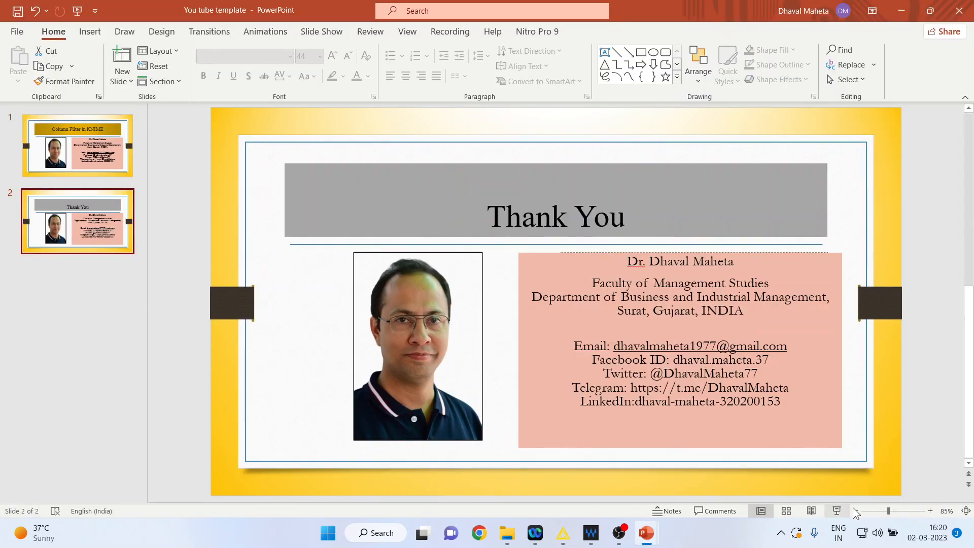